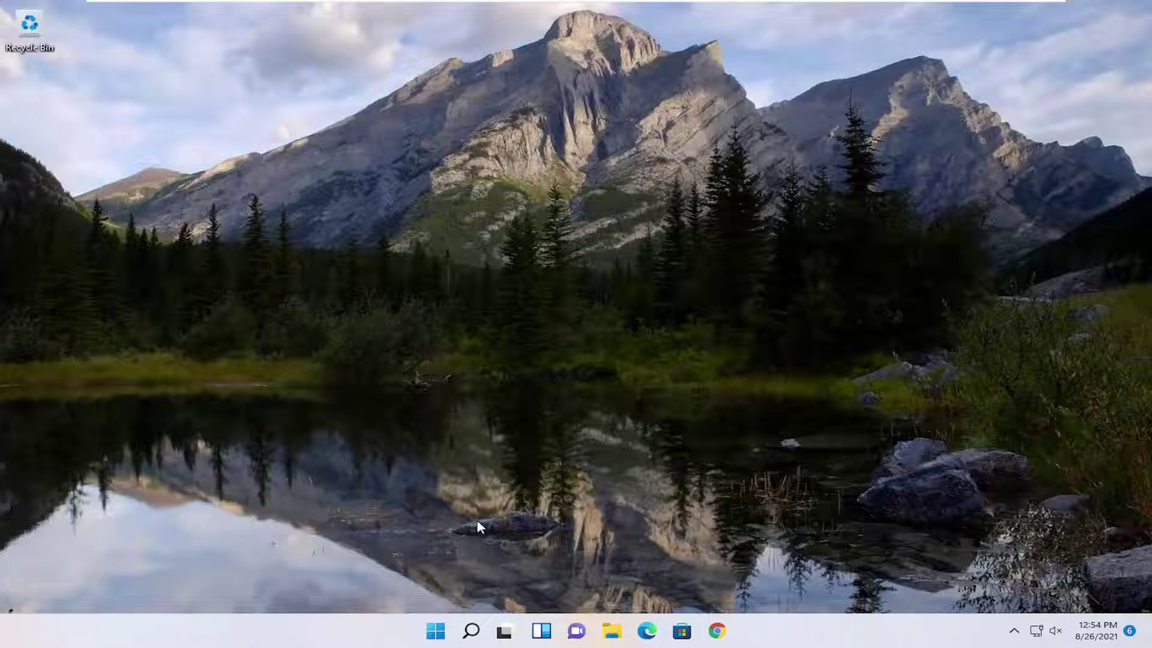
# Launch Command Prompt as administrator from a 'cmd' search.
pyautogui.click(472, 628)
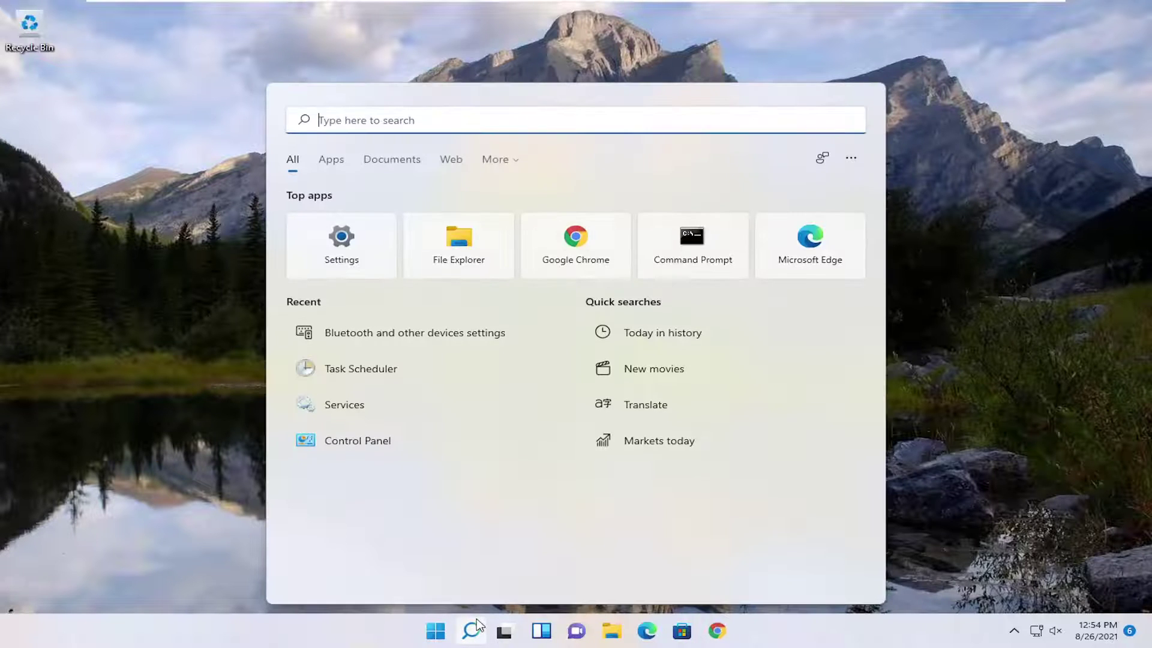
pyautogui.write('cmd')
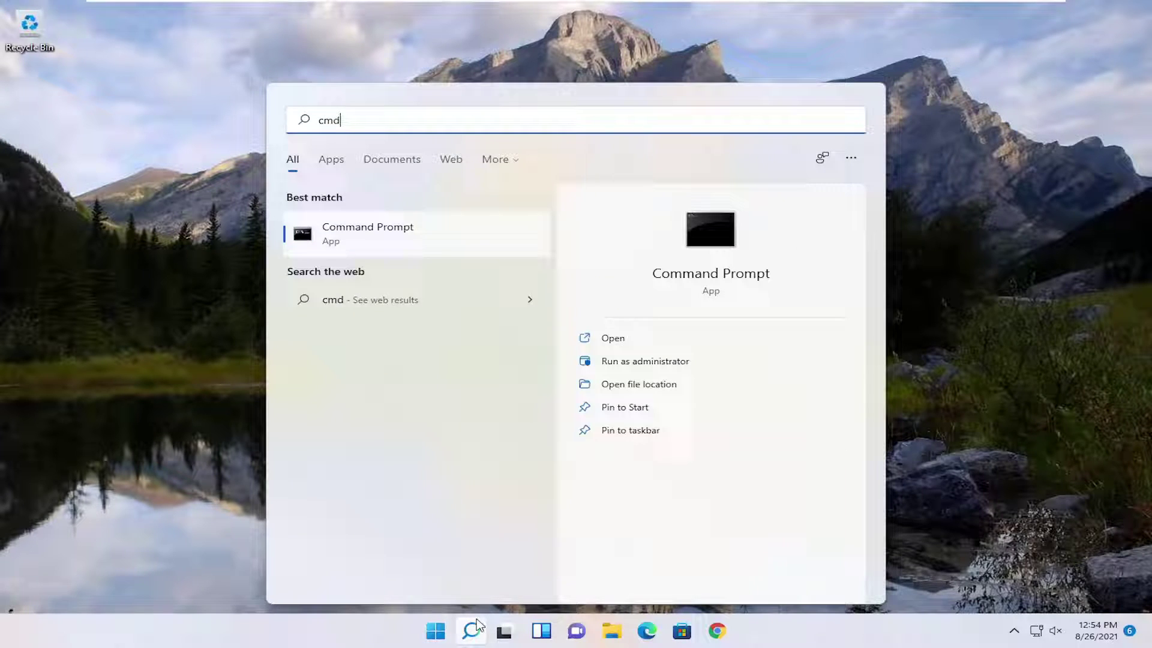
pyautogui.rightClick(372, 240)
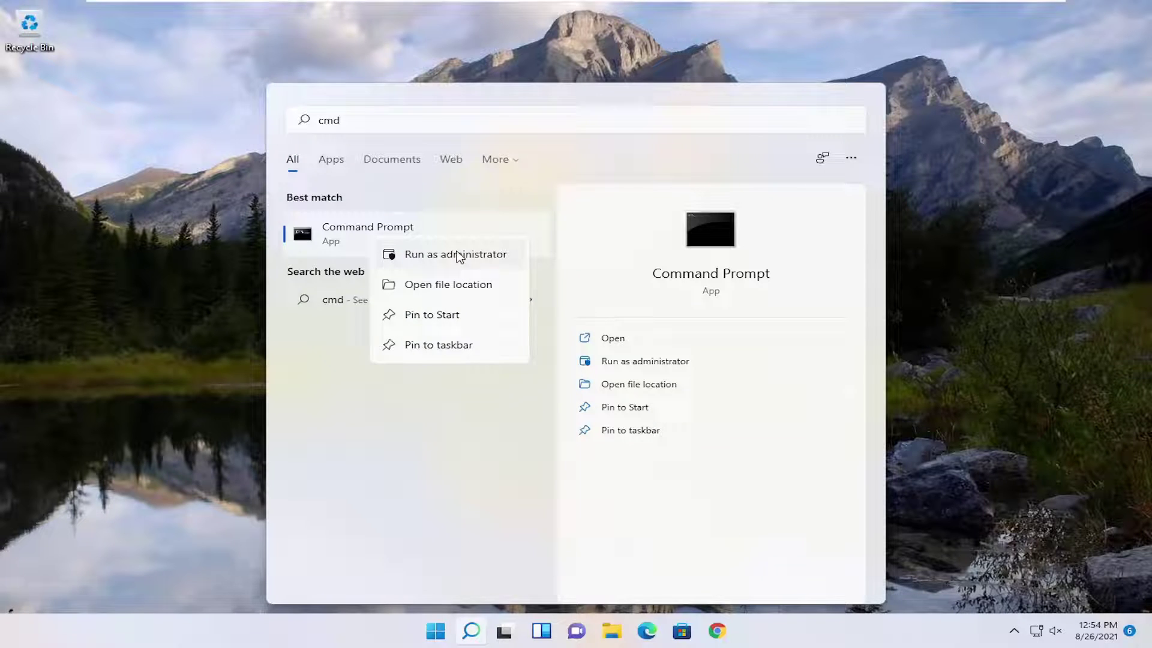
pyautogui.click(470, 255)
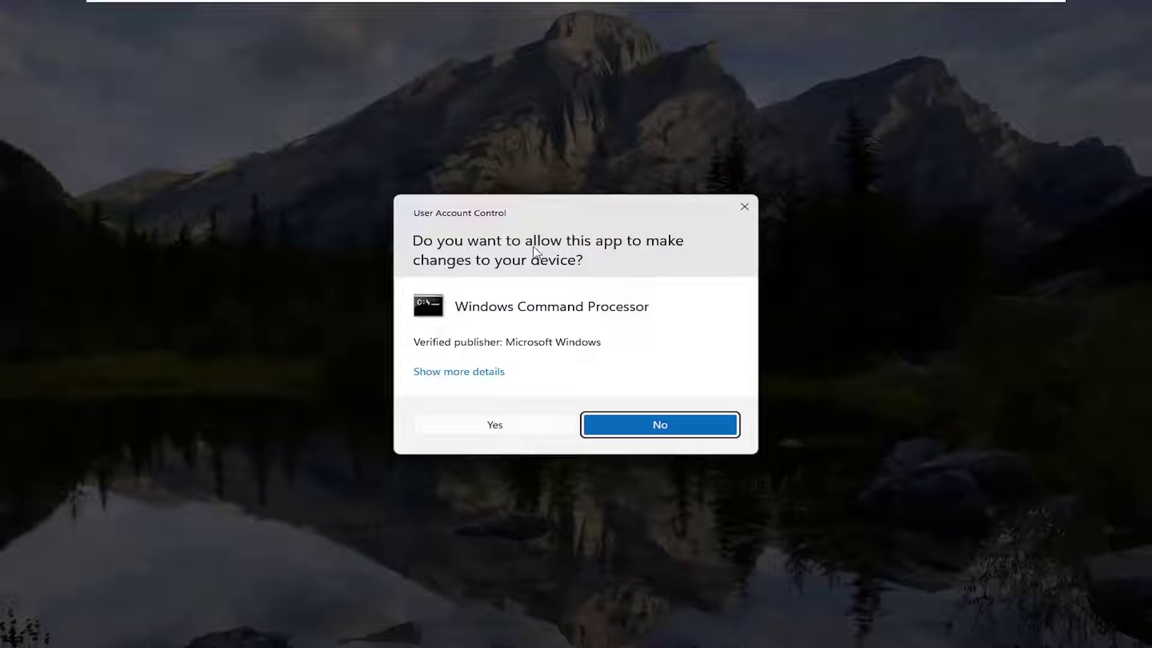
pyautogui.click(495, 425)
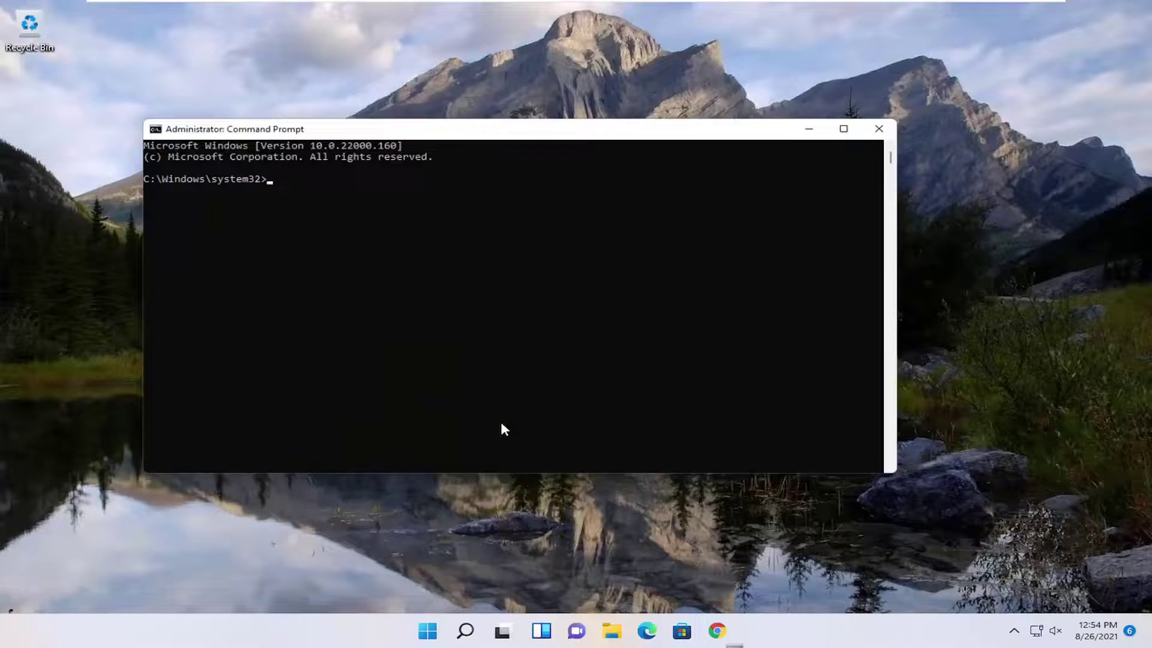
# Paste and run set devmgr_show_nonpresent_devices=1 in the admin prompt.
pyautogui.moveTo(441, 130); pyautogui.dragTo(462, 118)
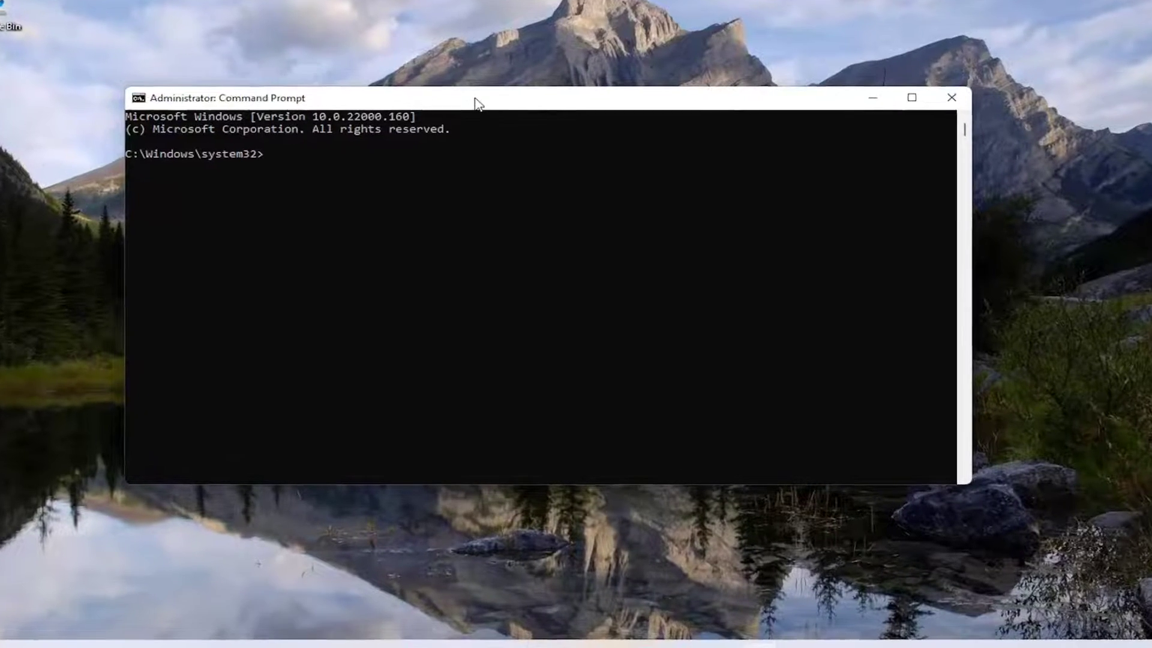
pyautogui.rightClick(475, 118)
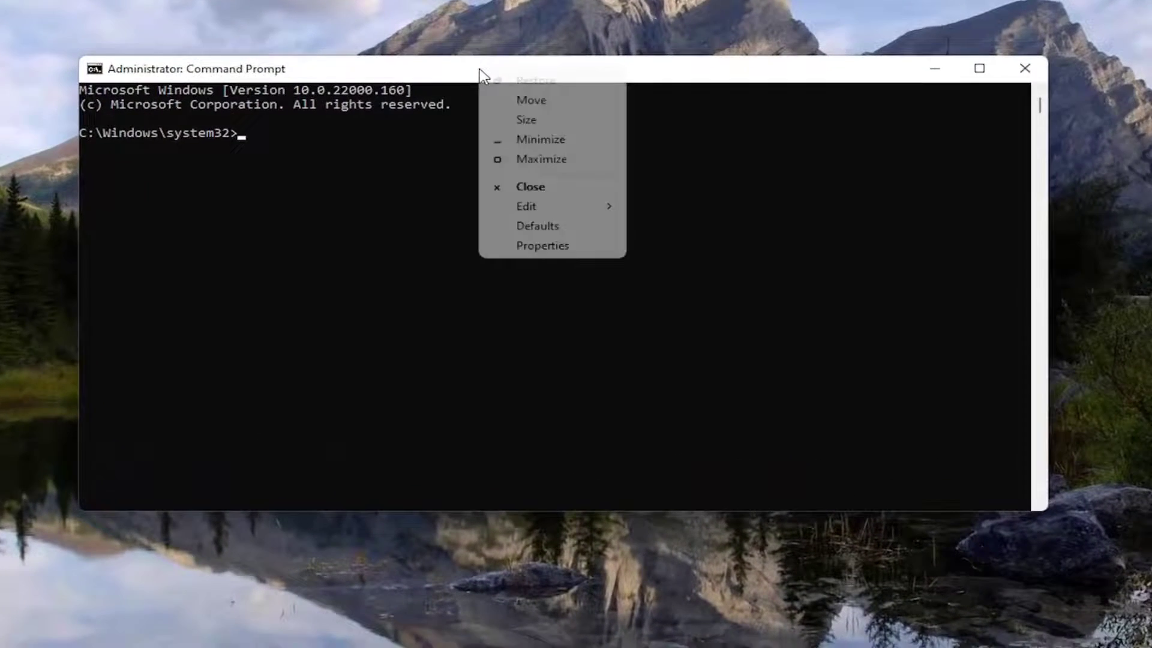
pyautogui.moveTo(523, 234)
pyautogui.click(686, 242)
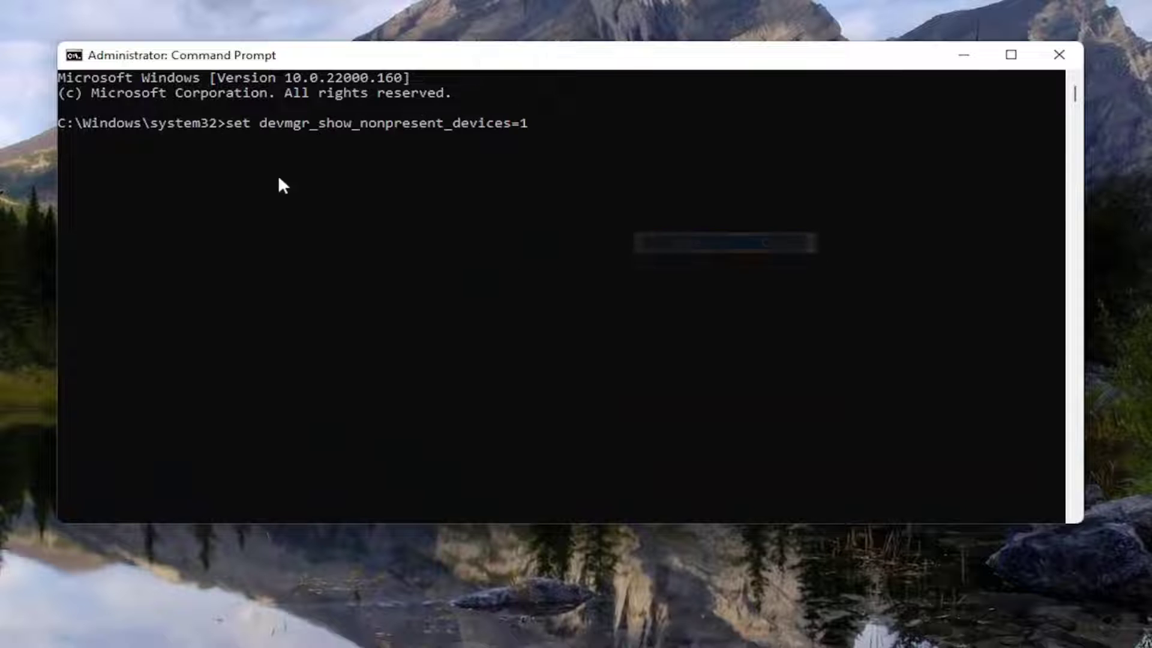
pyautogui.press('Return')
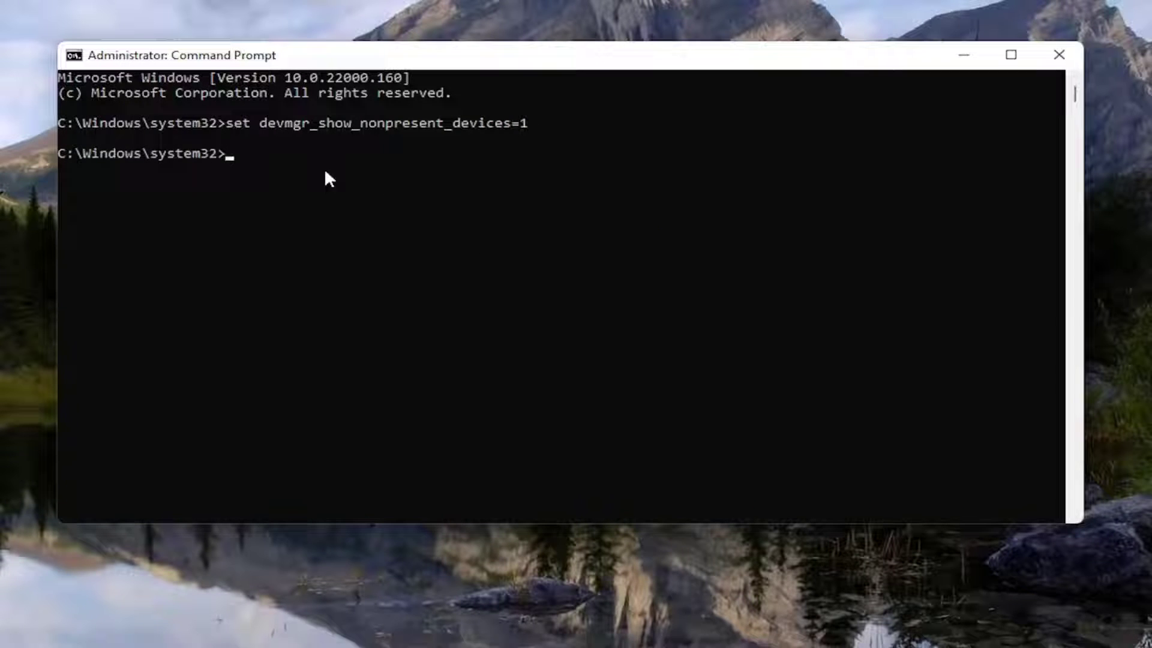
# Close Command Prompt, open Device Manager and expand Audio inputs and outputs.
pyautogui.click(1059, 53)
pyautogui.click(471, 630)
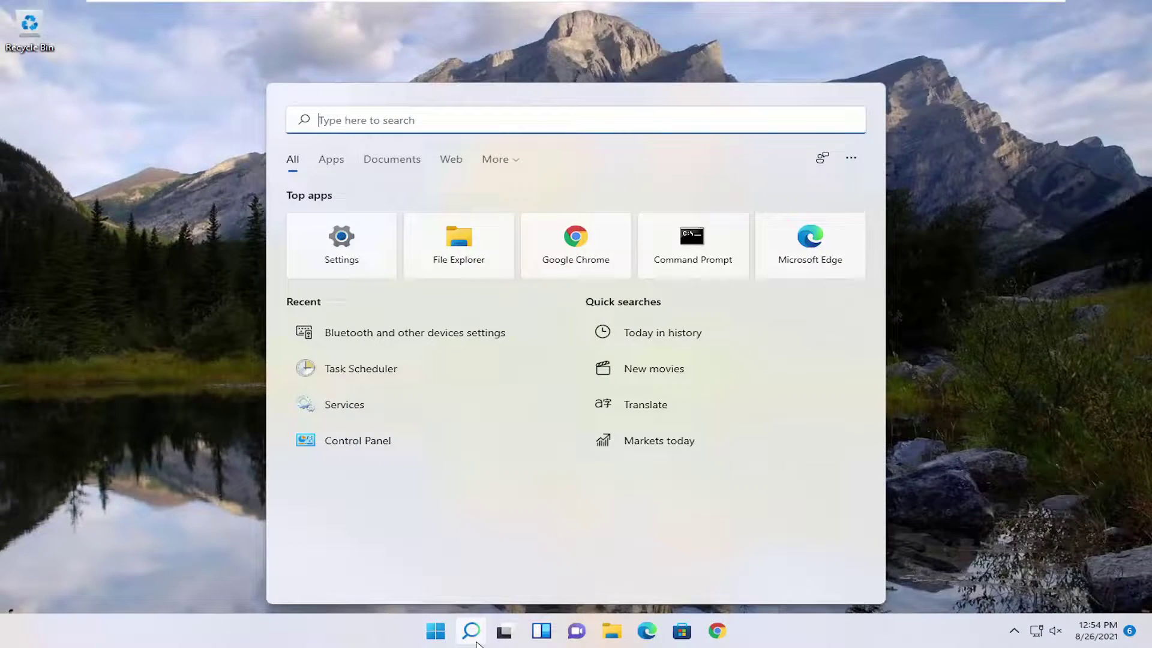
pyautogui.write('device mana')
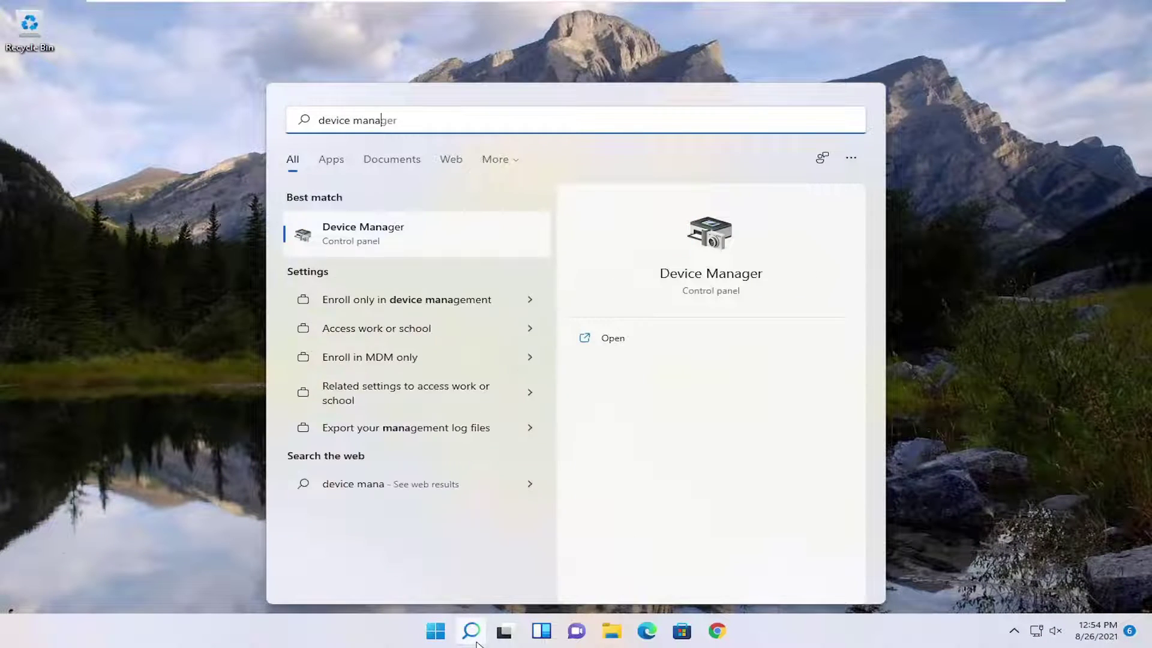
pyautogui.write('ger')
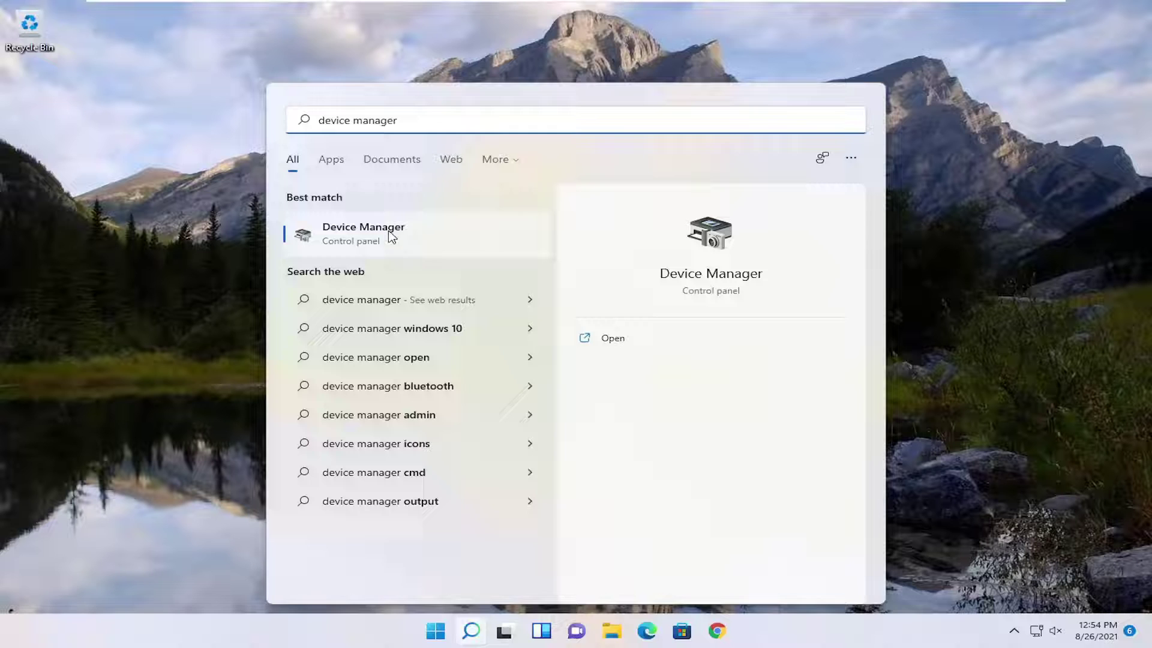
pyautogui.click(378, 234)
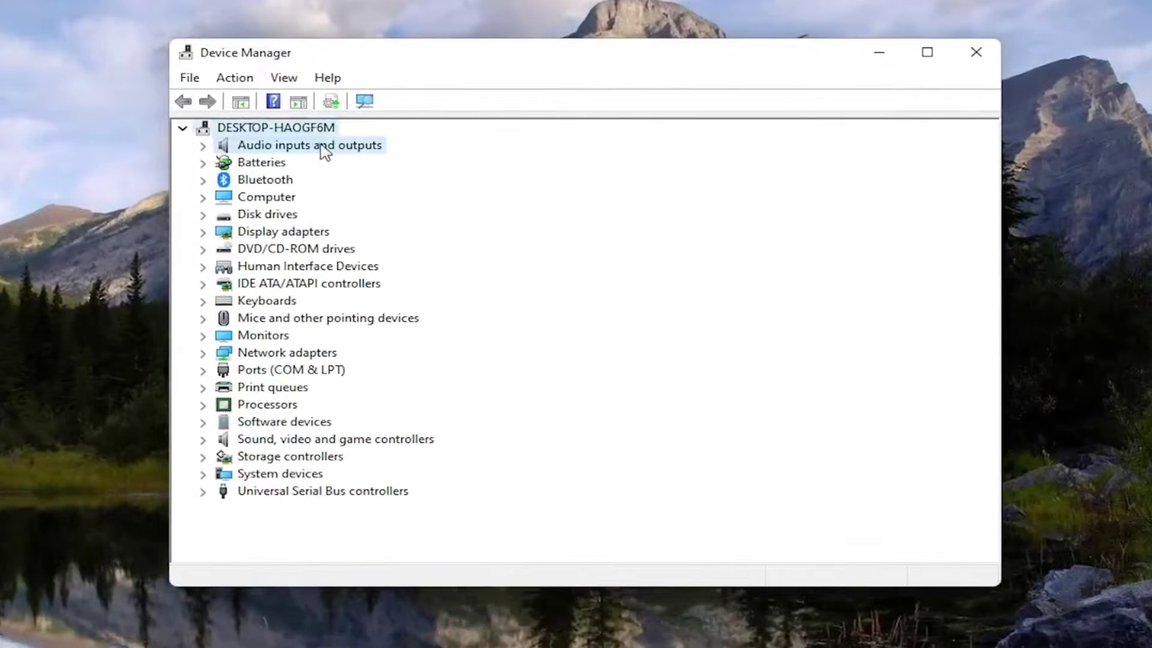
pyautogui.click(309, 144)
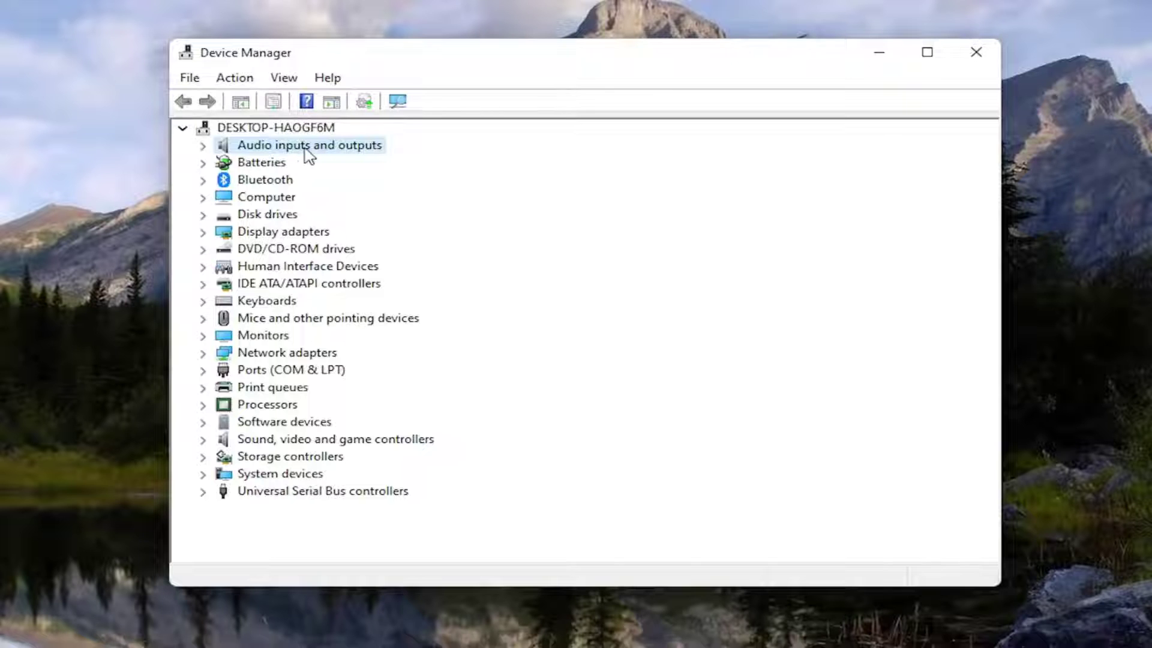
pyautogui.doubleClick(305, 149)
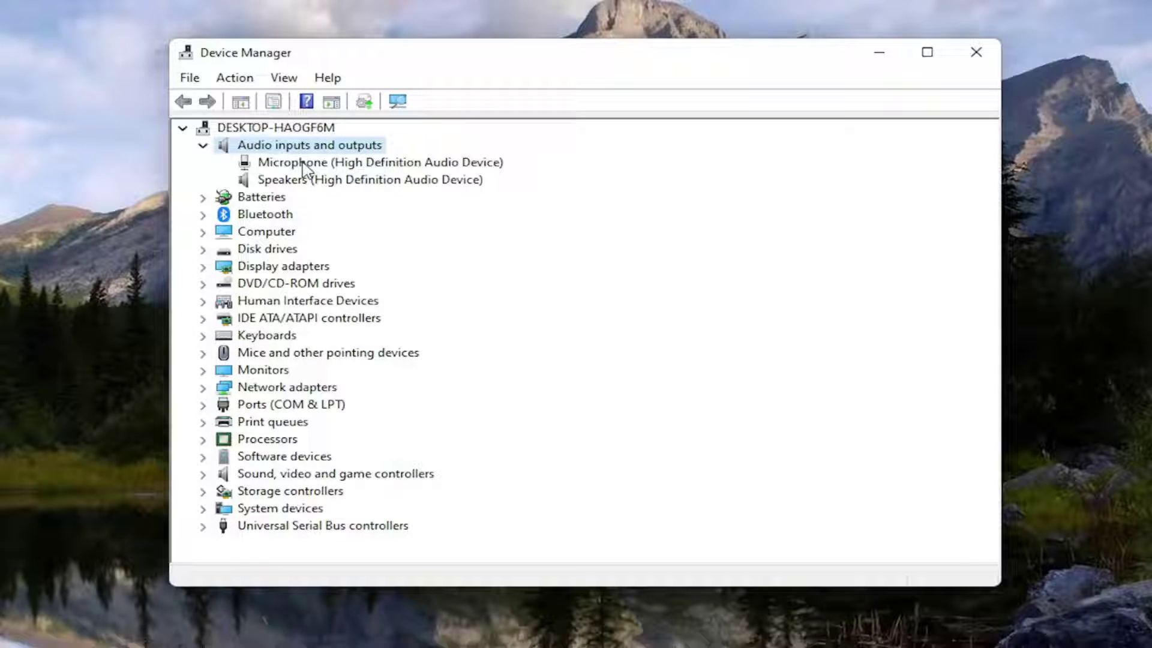
# Reinstall the Speakers device with the Audio Endpoint driver, then close Device Manager.
pyautogui.click(294, 179)
pyautogui.rightClick(294, 180)
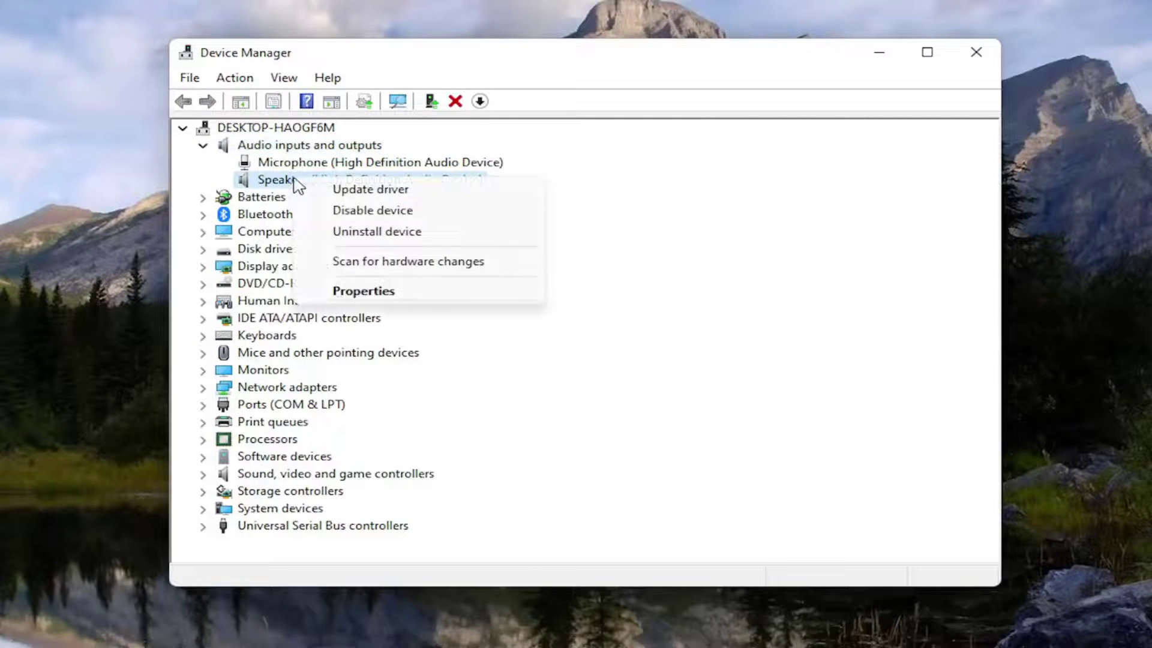
pyautogui.click(353, 191)
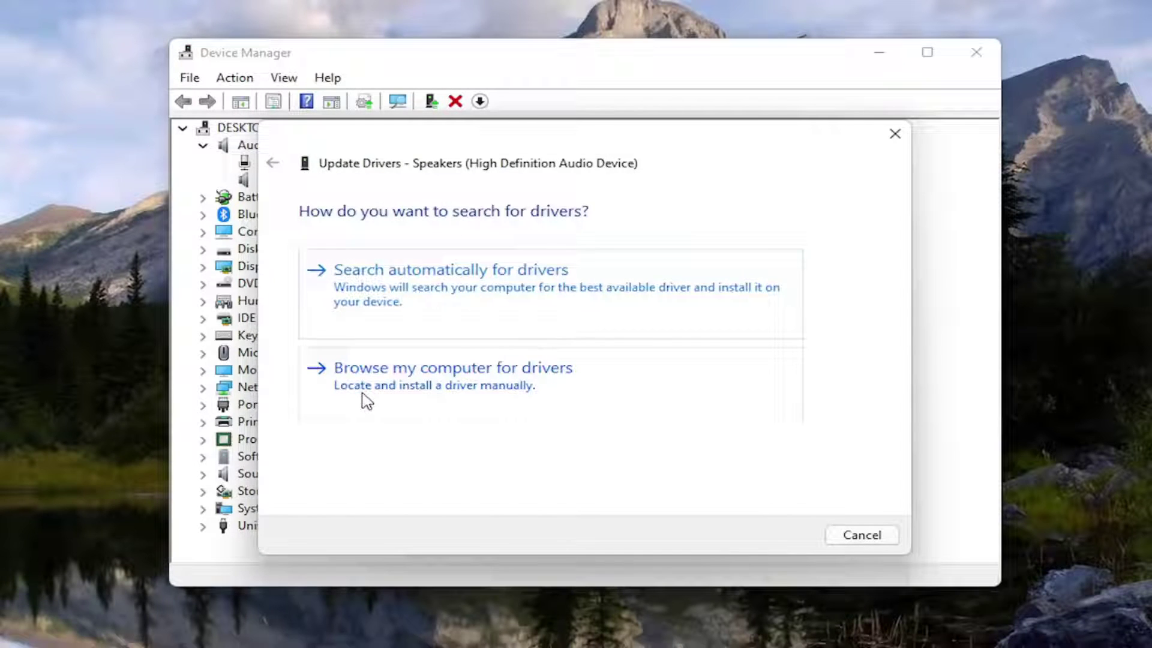
pyautogui.click(449, 388)
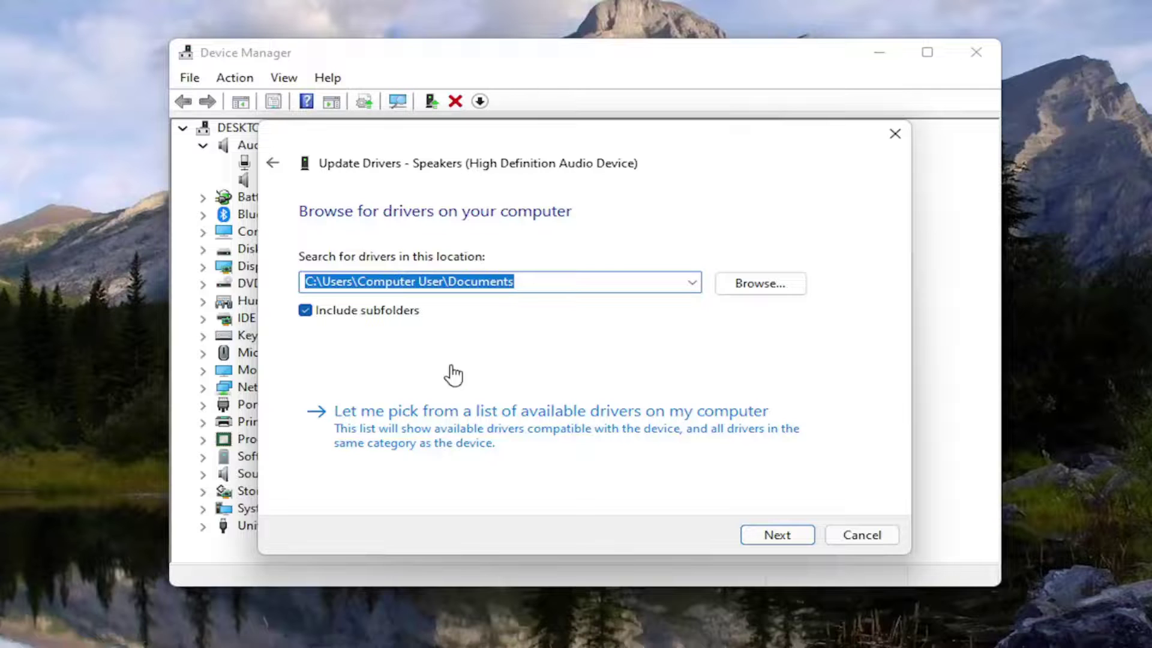
pyautogui.click(519, 426)
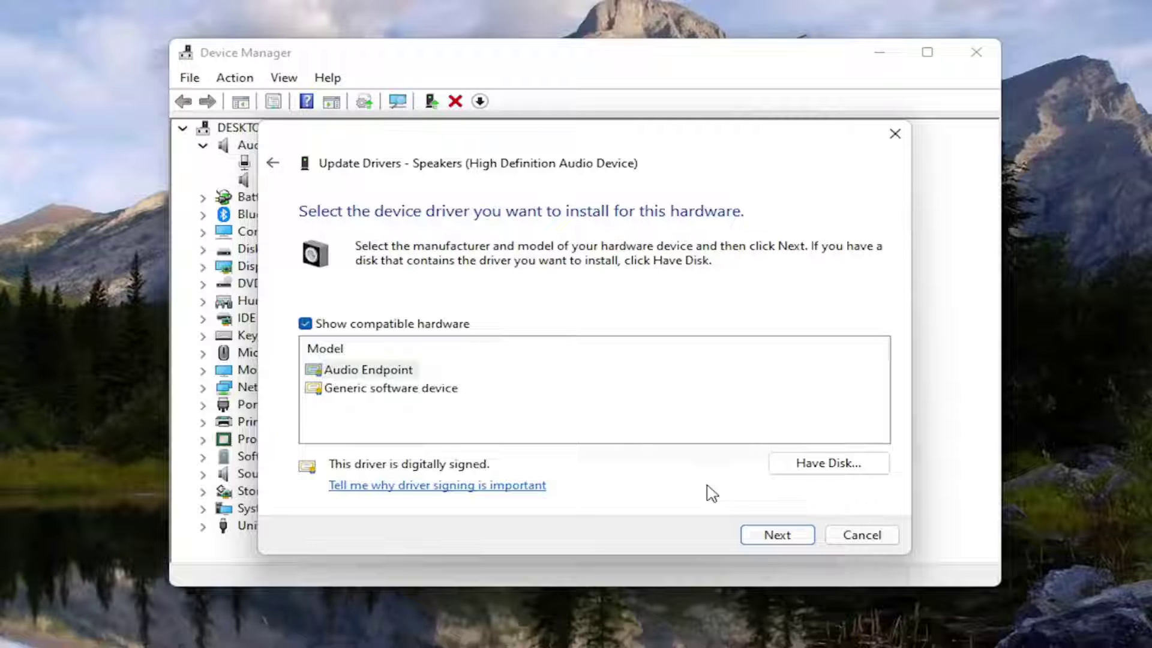
pyautogui.click(778, 534)
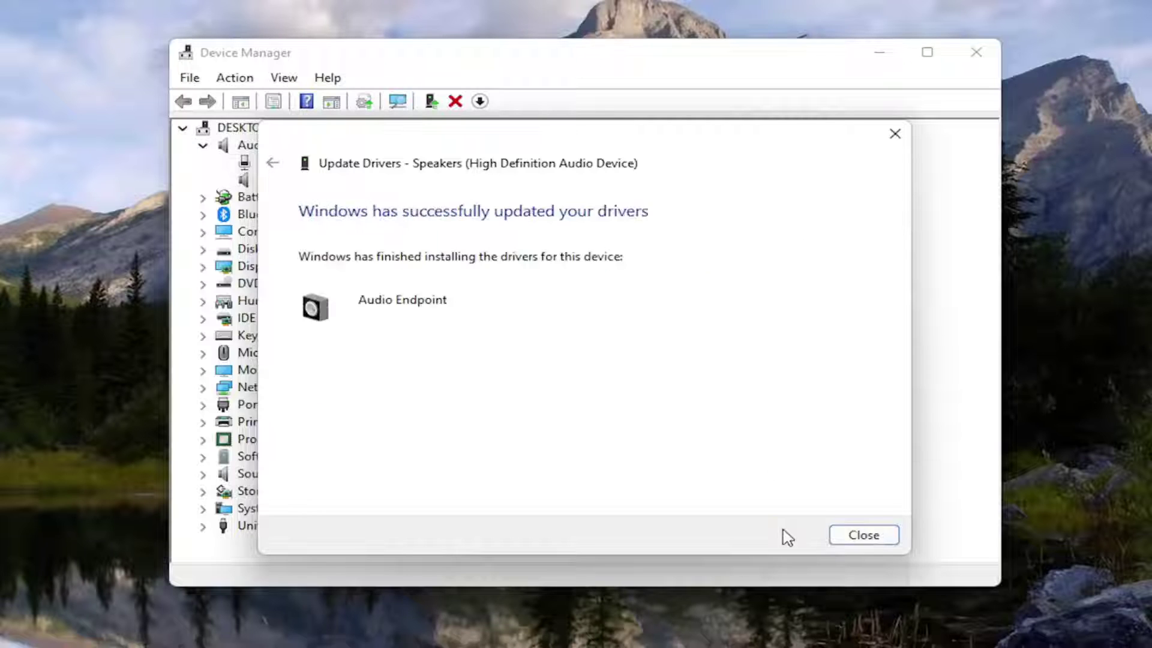
pyautogui.click(884, 540)
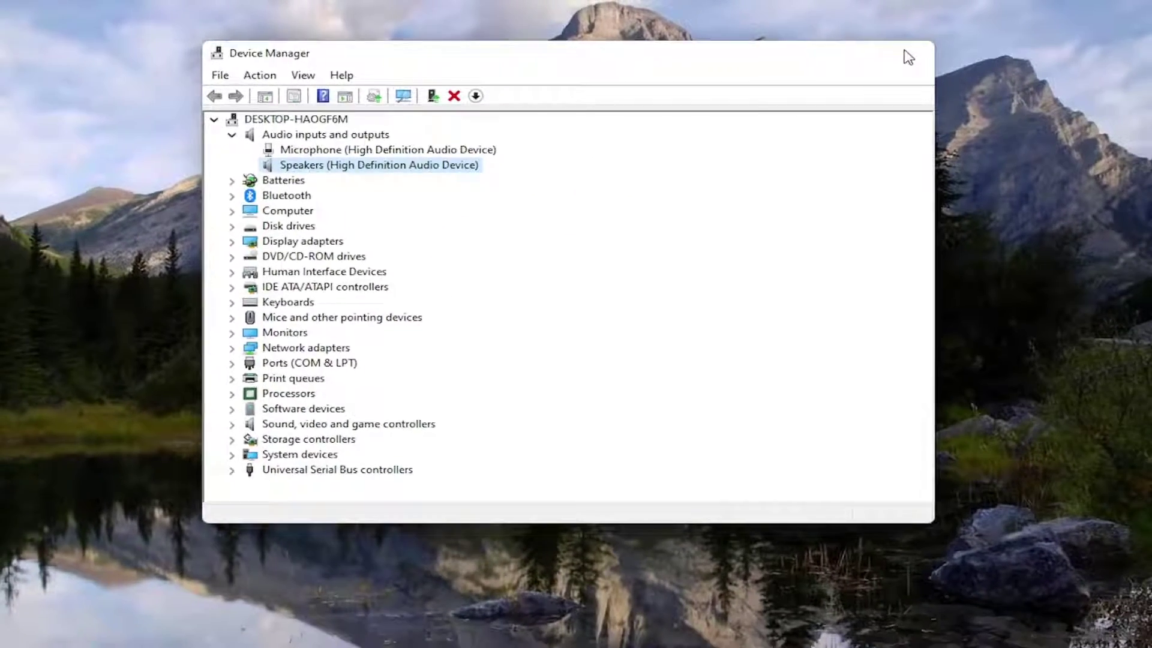
pyautogui.click(908, 57)
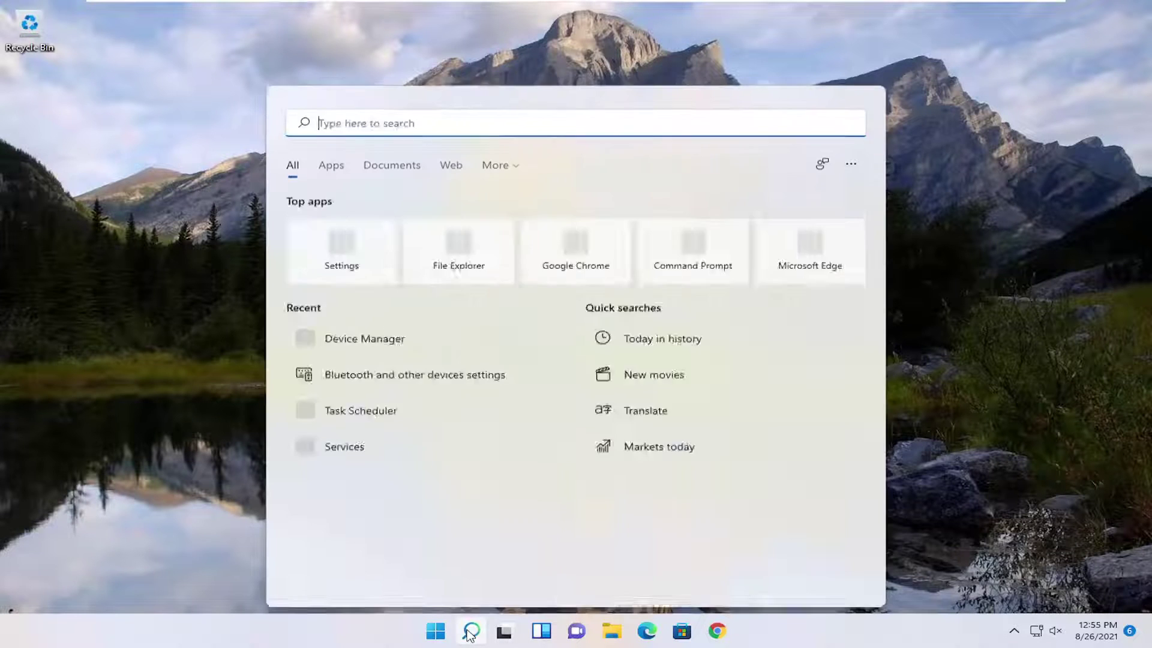
# Open the Services console and scroll to the Windows Audio service.
pyautogui.click(471, 631)
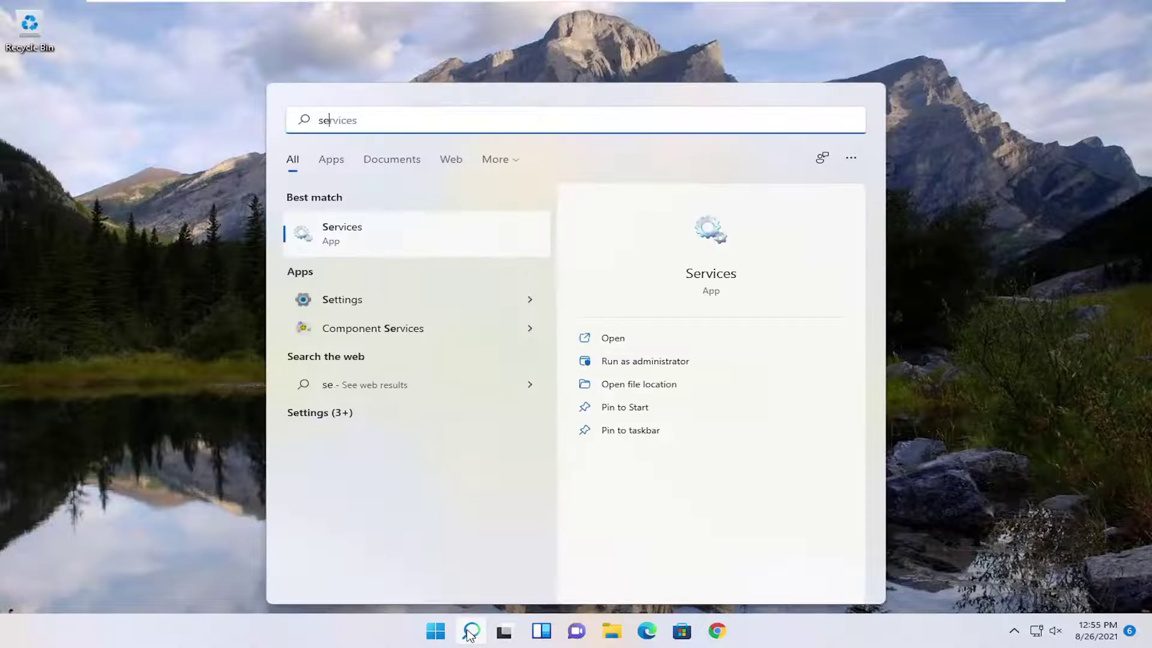
pyautogui.write('services')
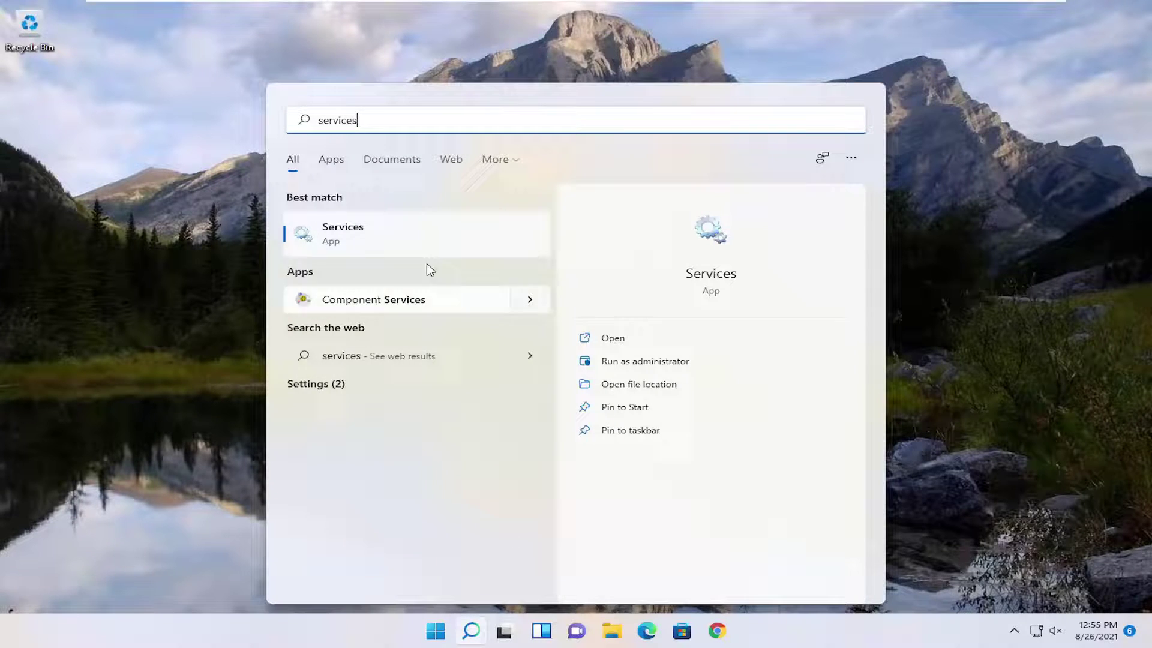
pyautogui.click(337, 243)
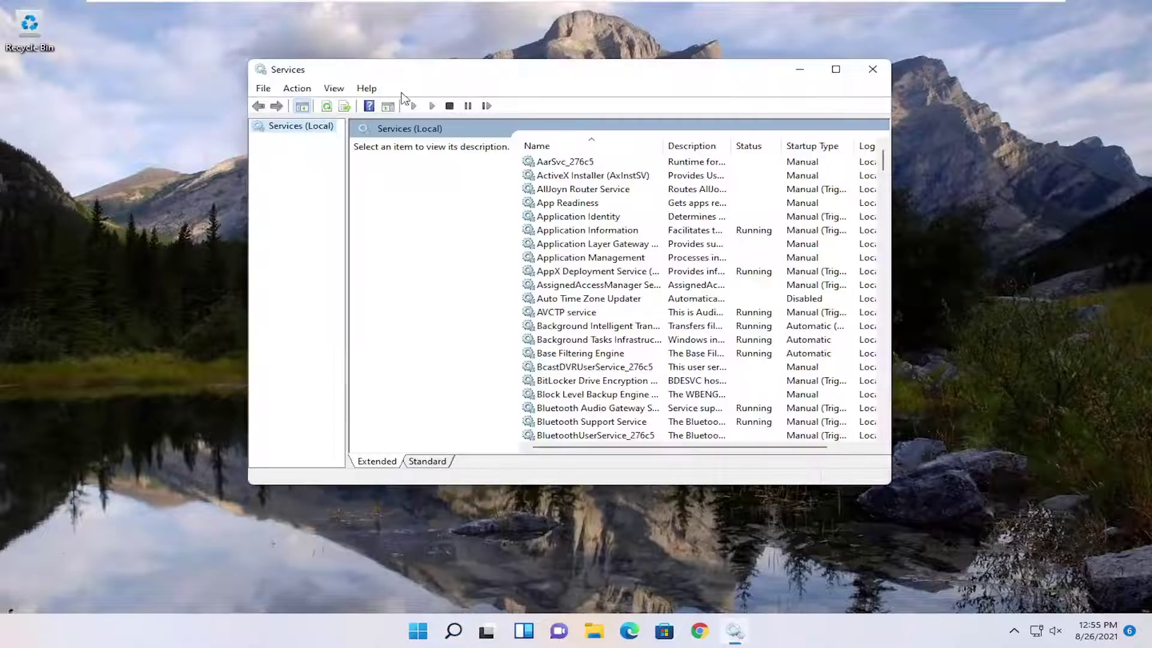
pyautogui.moveTo(883, 159); pyautogui.dragTo(937, 408)
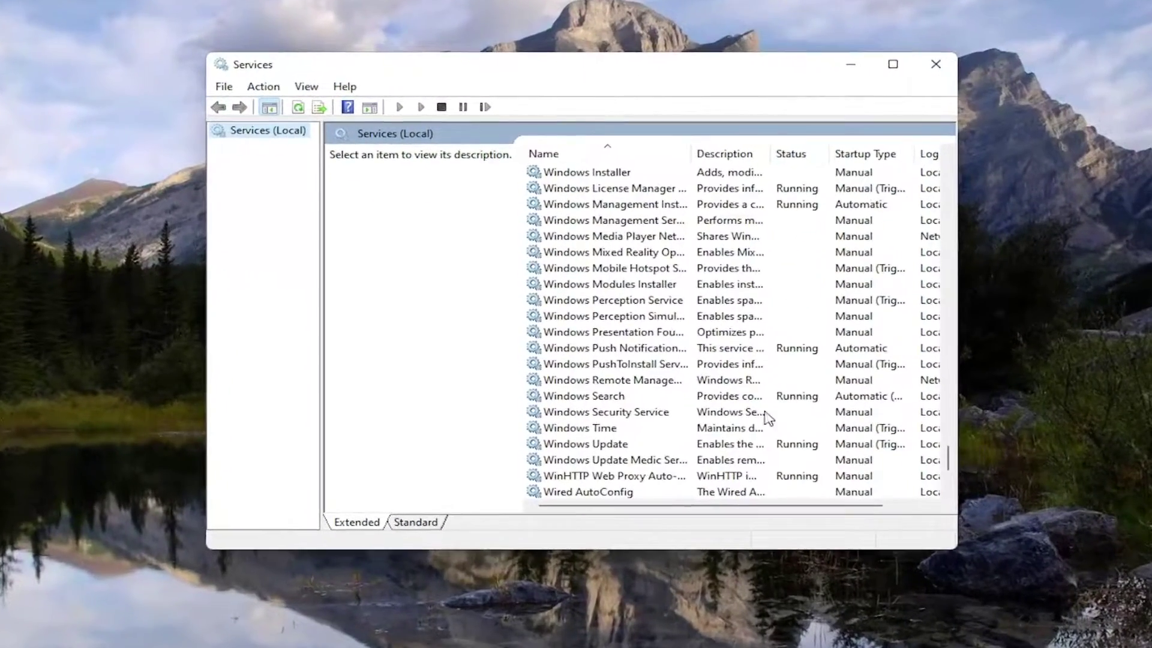
pyautogui.scroll(6, 757, 377)
pyautogui.scroll(7, 801, 424)
pyautogui.scroll(-4, 603, 340)
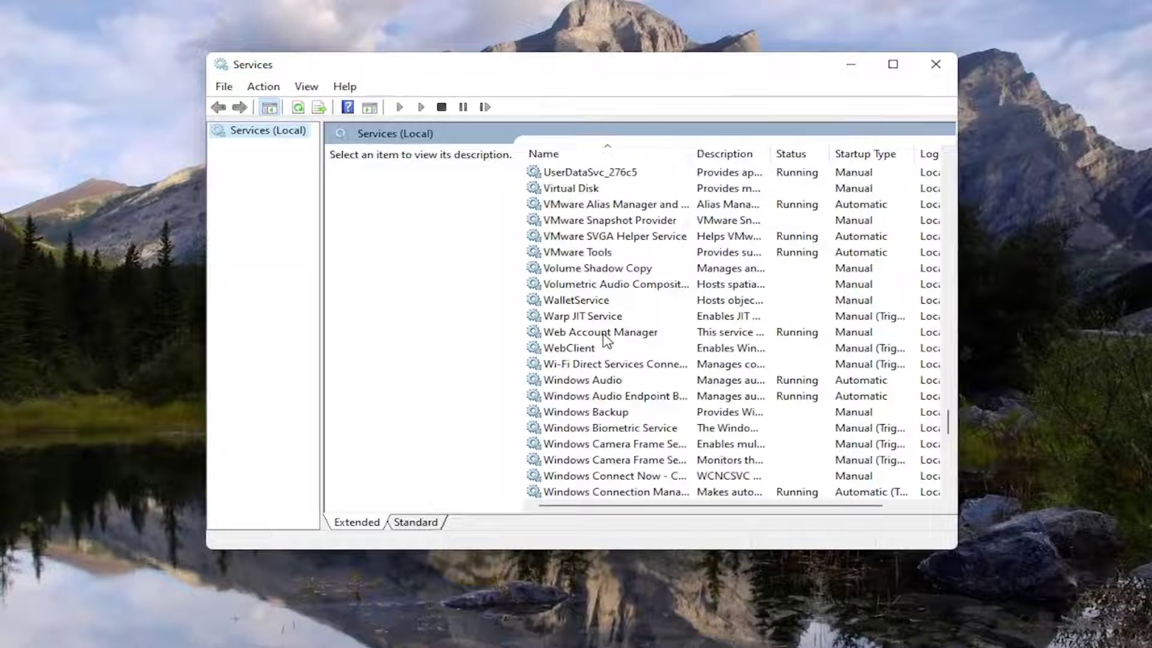
# Confirm Windows Audio is Running with Automatic startup, then close Services.
pyautogui.doubleClick(576, 334)
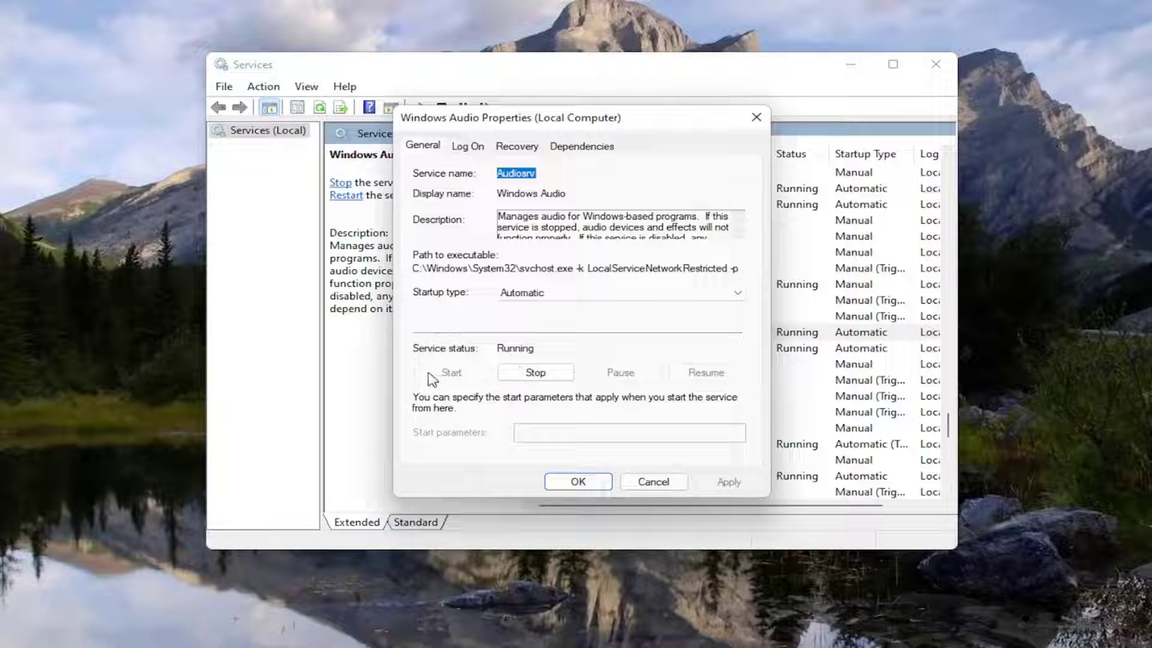
pyautogui.click(578, 481)
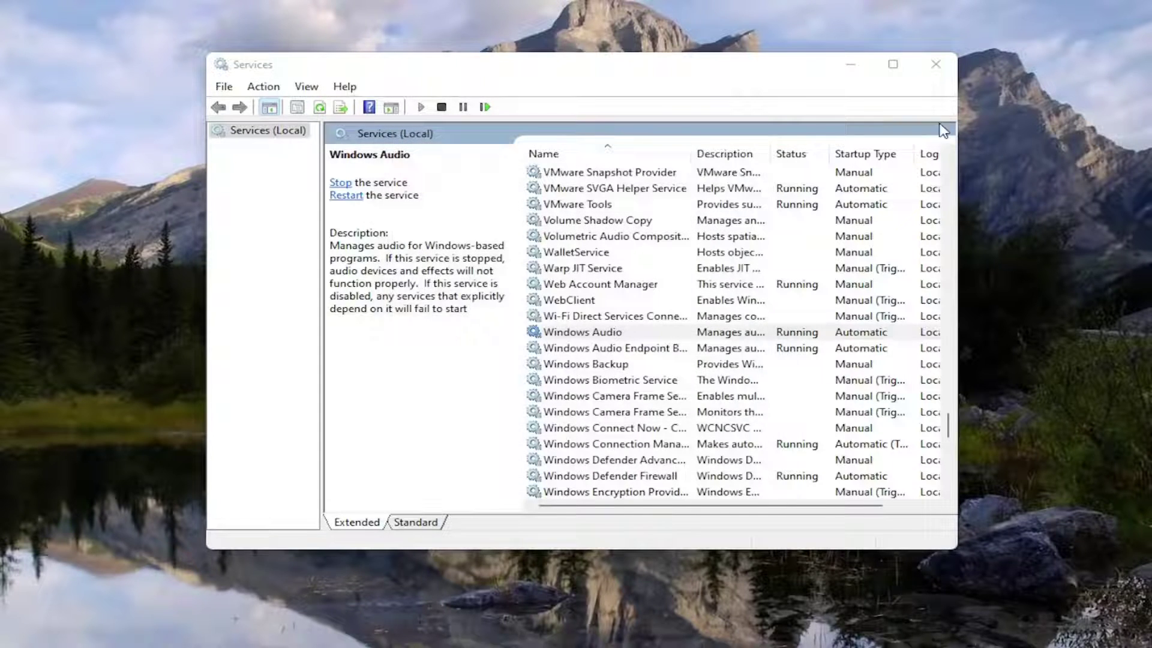
pyautogui.click(937, 75)
pyautogui.click(728, 380)
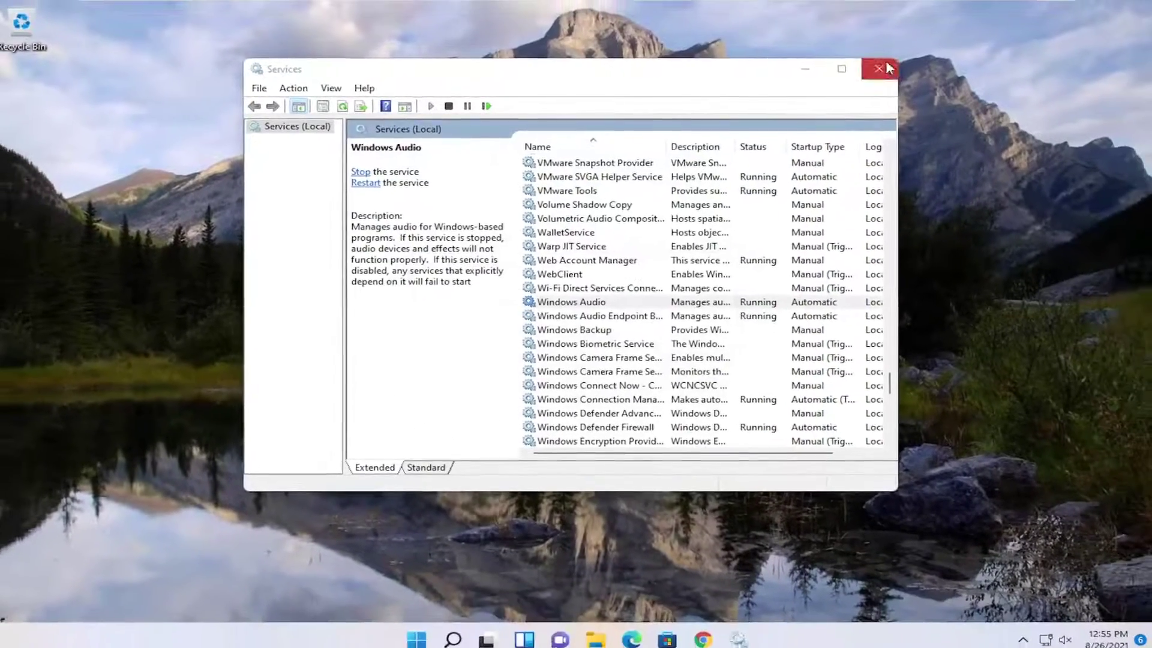
pyautogui.click(887, 68)
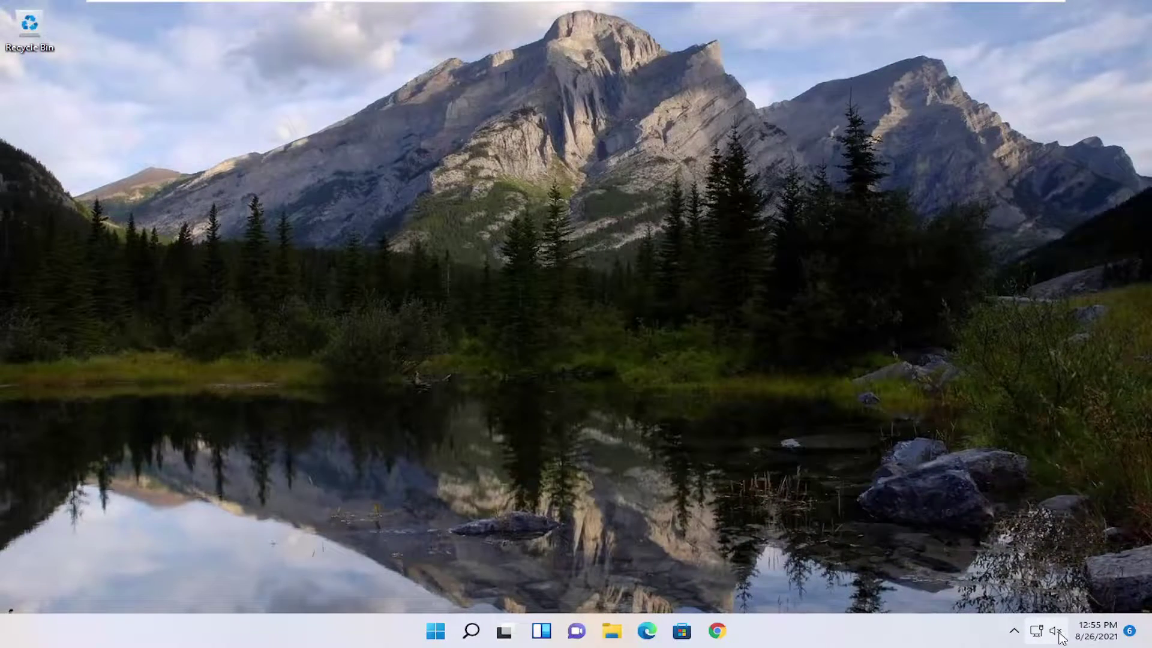
# Check the volume in Quick Settings, then restart from Start's shutdown options.
pyautogui.click(1056, 631)
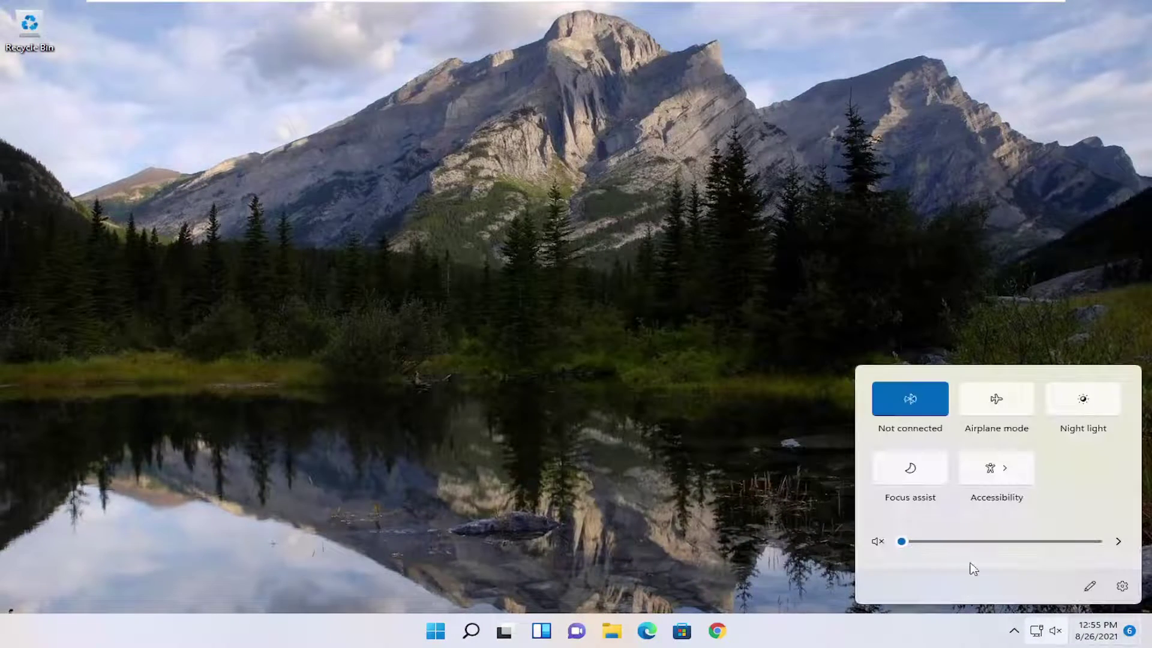
pyautogui.click(513, 573)
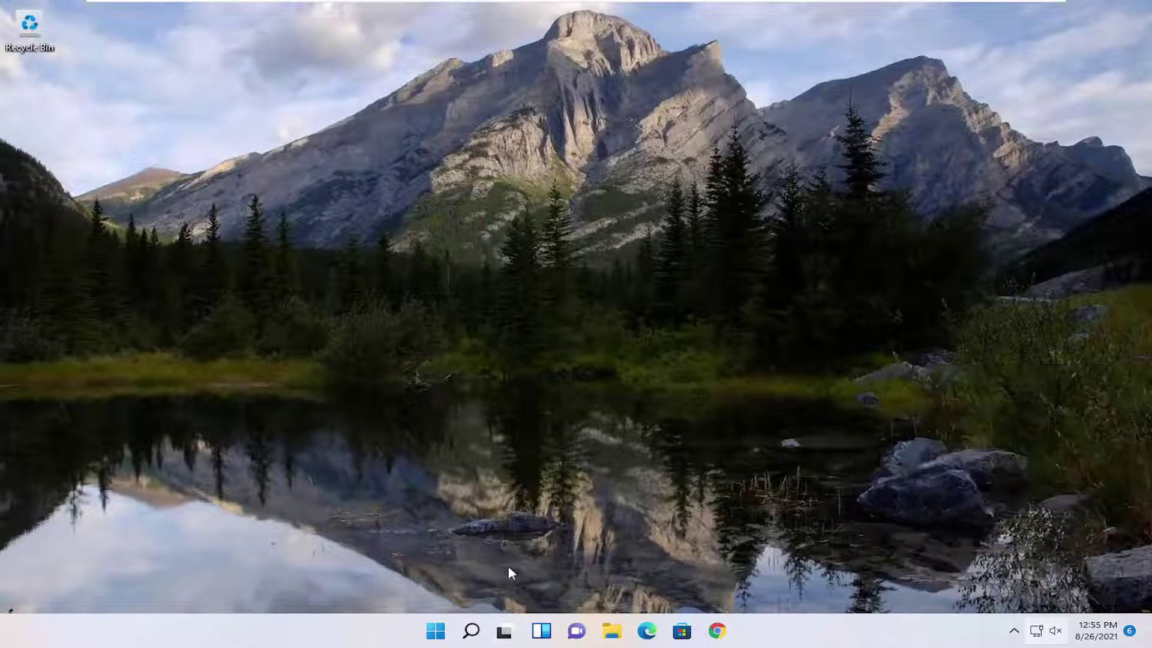
pyautogui.rightClick(436, 631)
pyautogui.moveTo(419, 576)
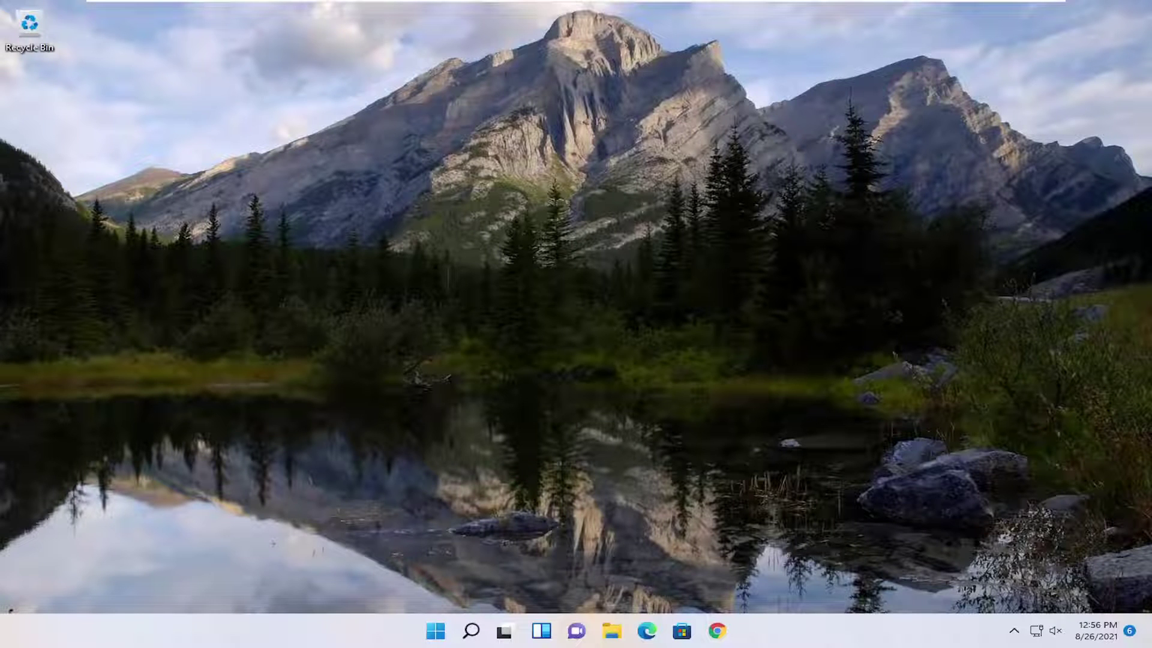
# Open the troubleshoot settings page and its Other troubleshooters list.
pyautogui.click(471, 631)
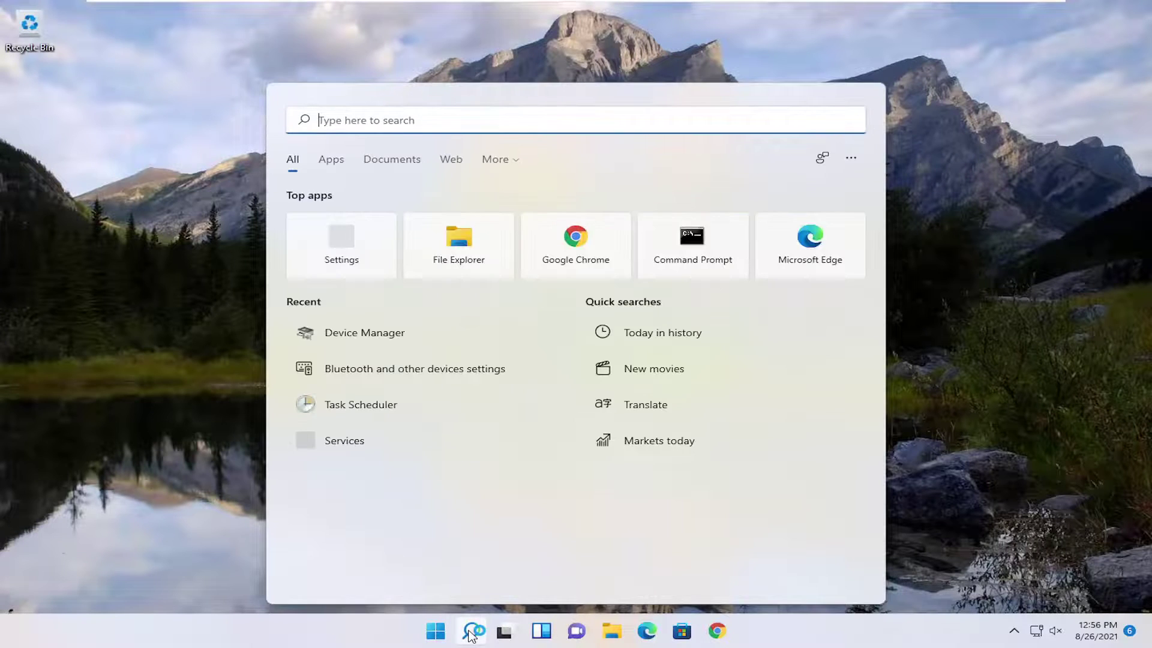
pyautogui.write('trouble')
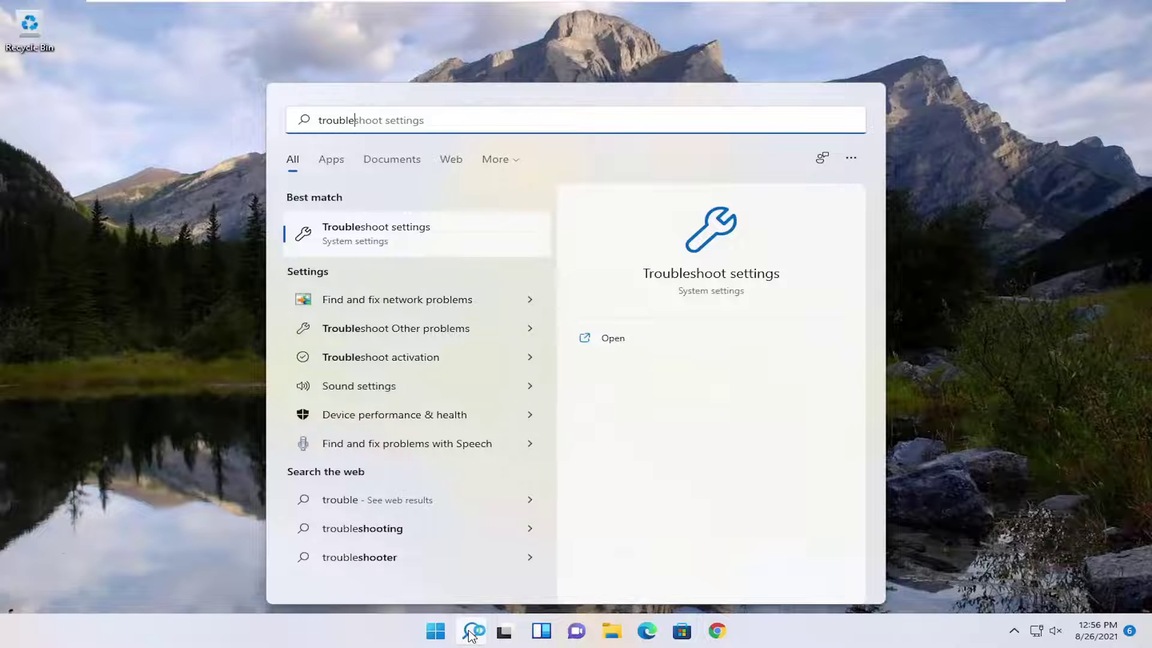
pyautogui.click(376, 232)
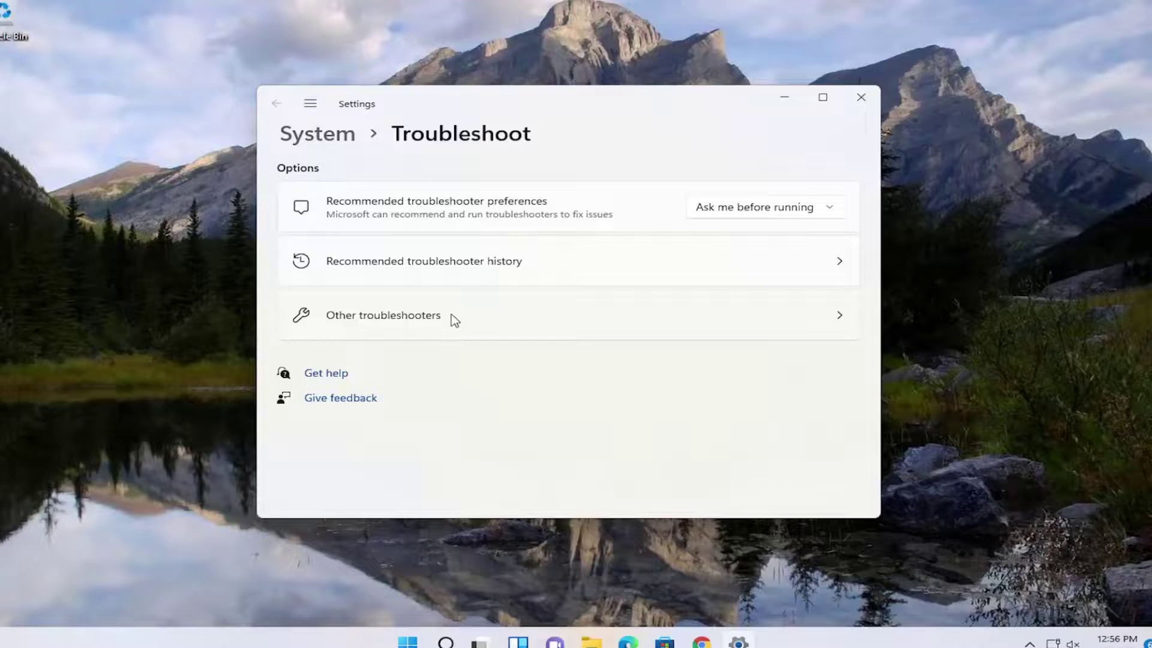
pyautogui.click(461, 317)
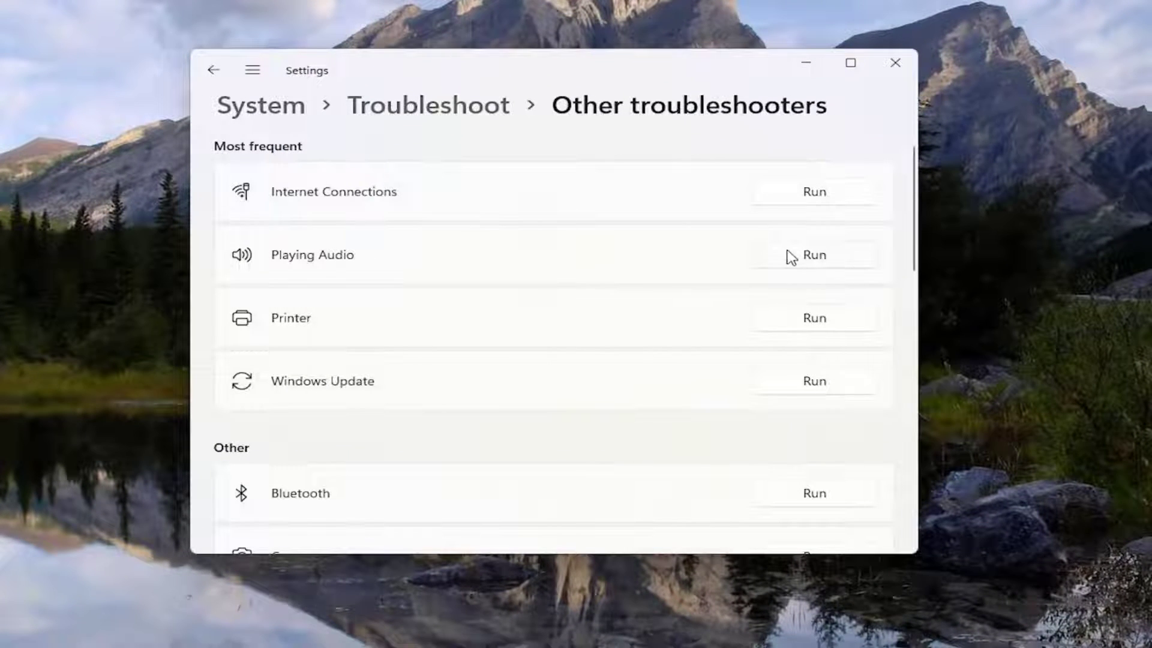
# Run the Playing Audio troubleshooter, declining enhancements, then close it and Settings.
pyautogui.click(813, 255)
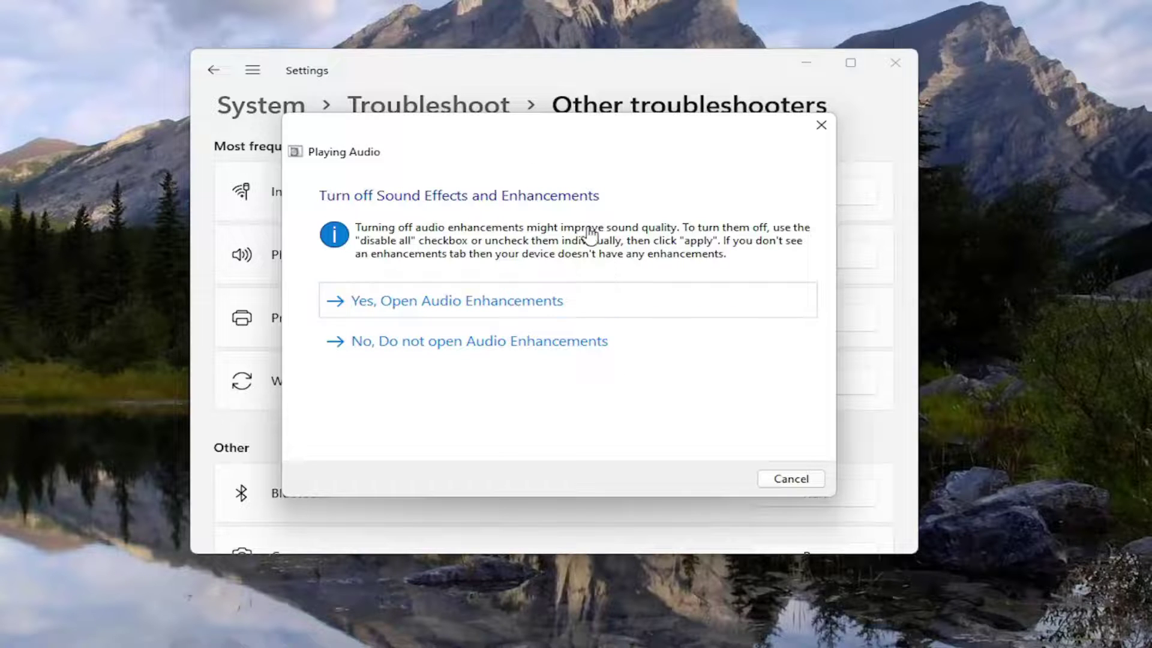
pyautogui.click(477, 343)
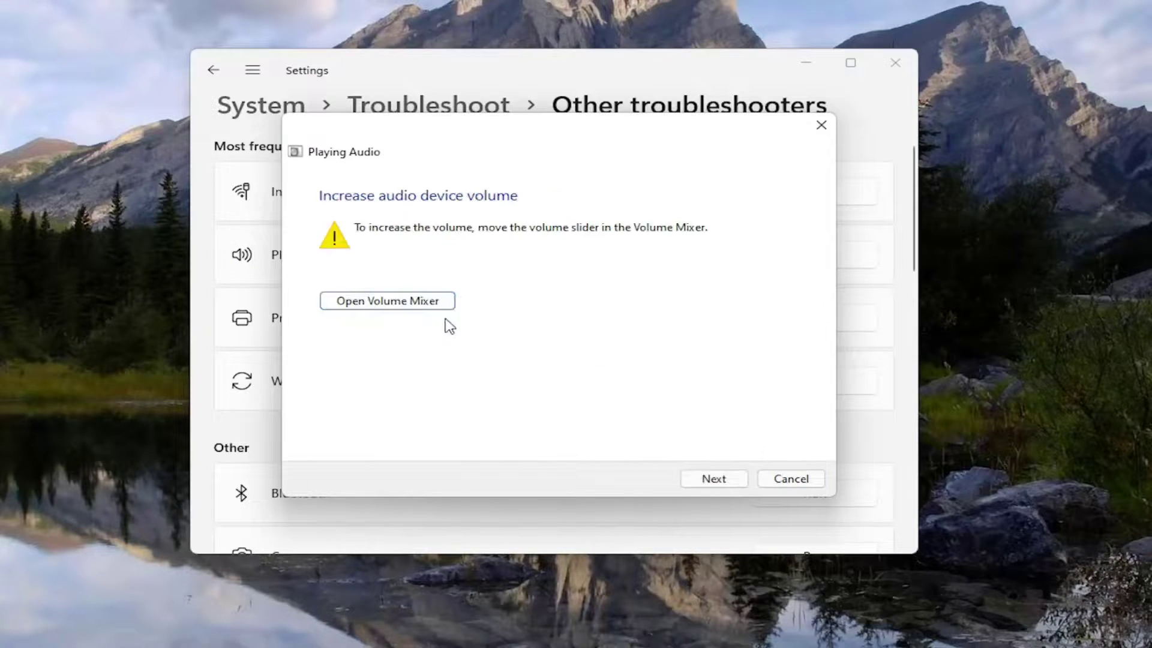
pyautogui.click(706, 483)
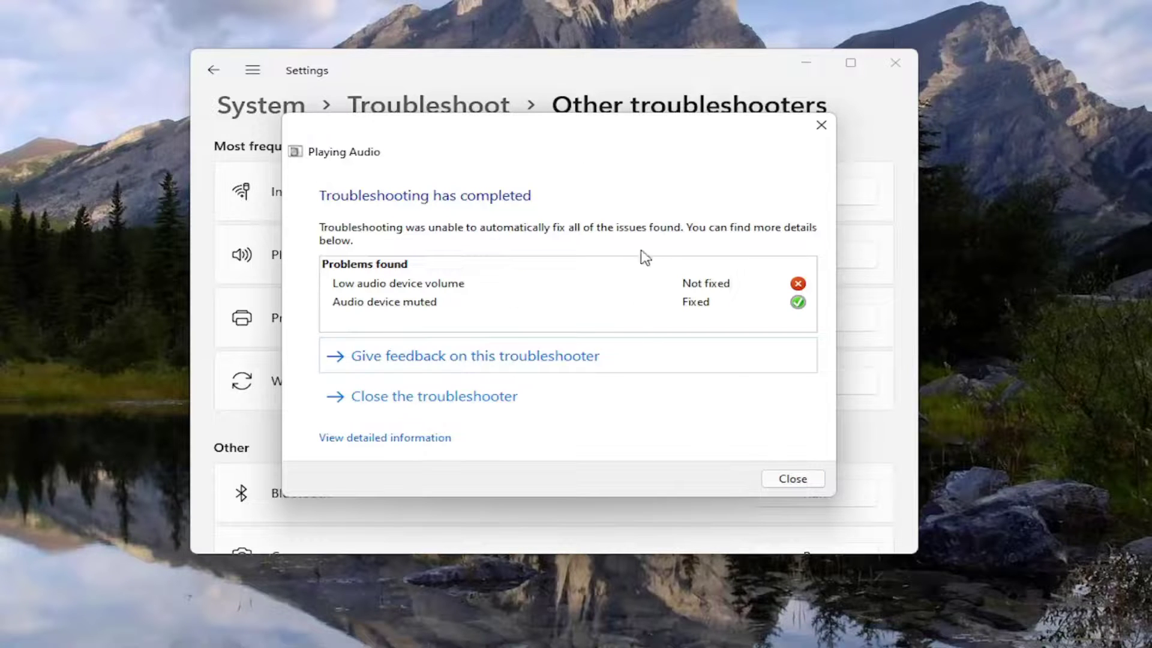
pyautogui.click(790, 478)
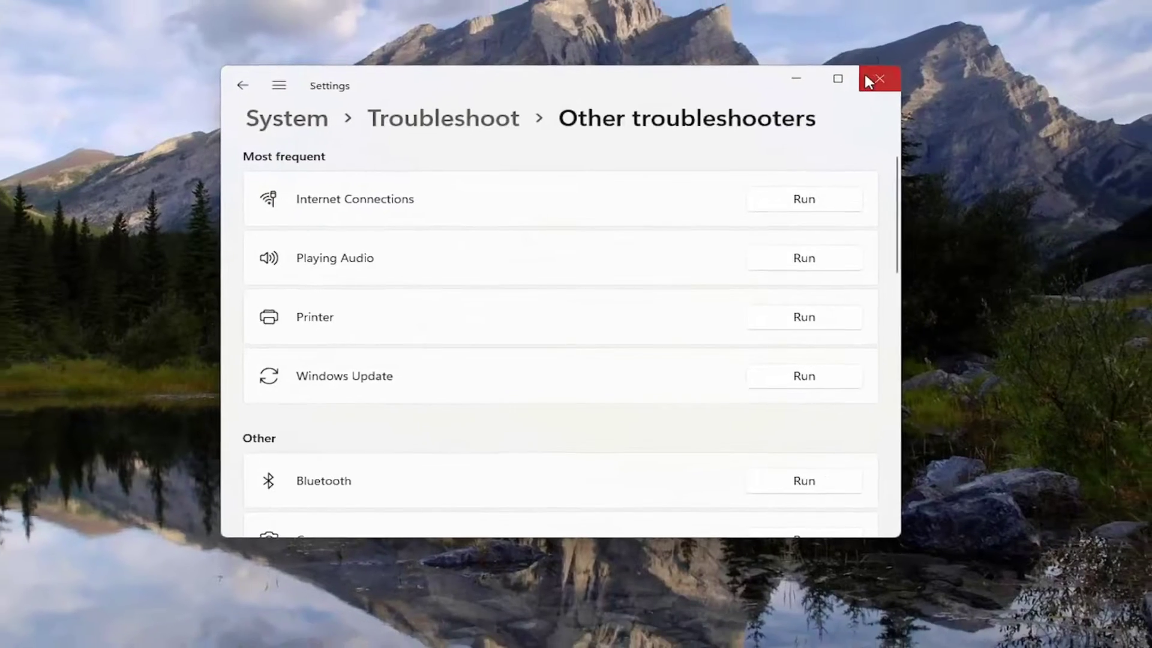
pyautogui.click(865, 74)
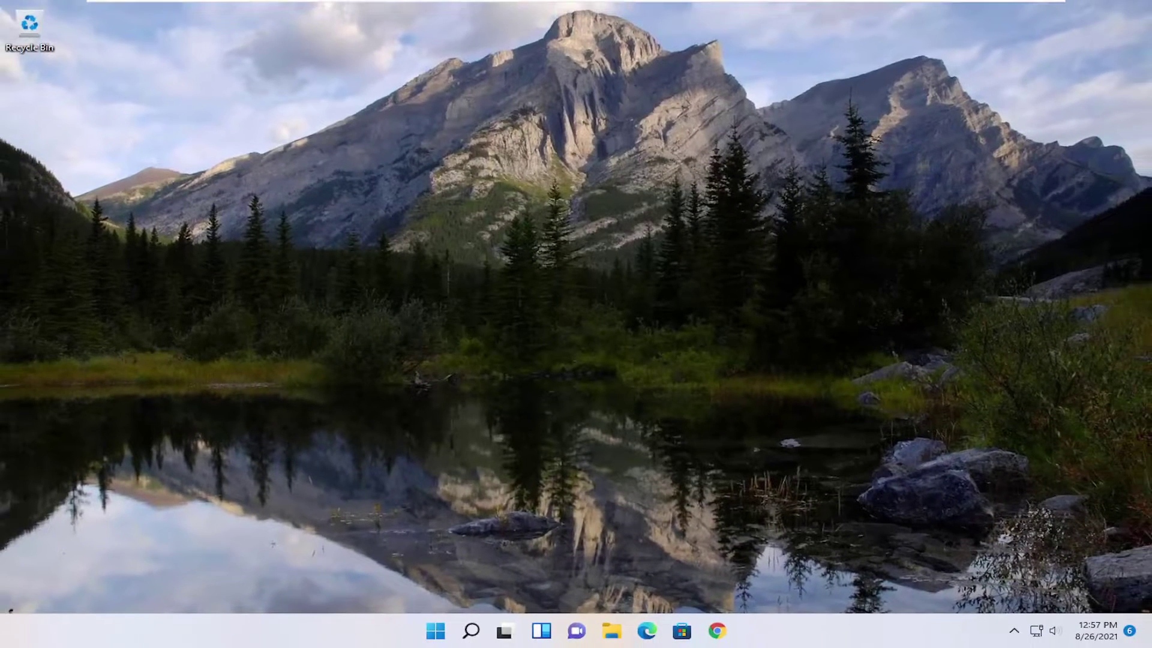